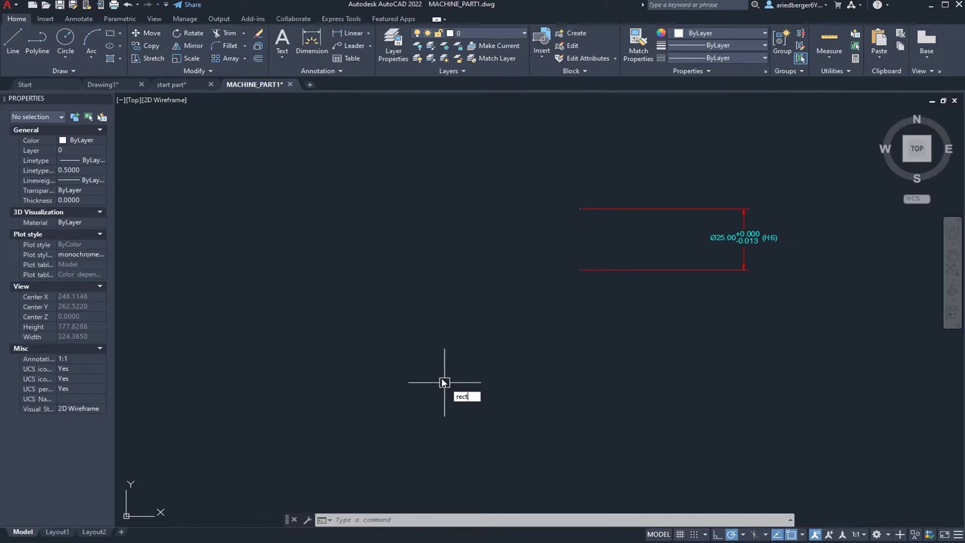
Draw a rectangle about 59.5 high in the empty space to the left of the toleranced diameter dimension.
key("Return")
left_click(311, 179)
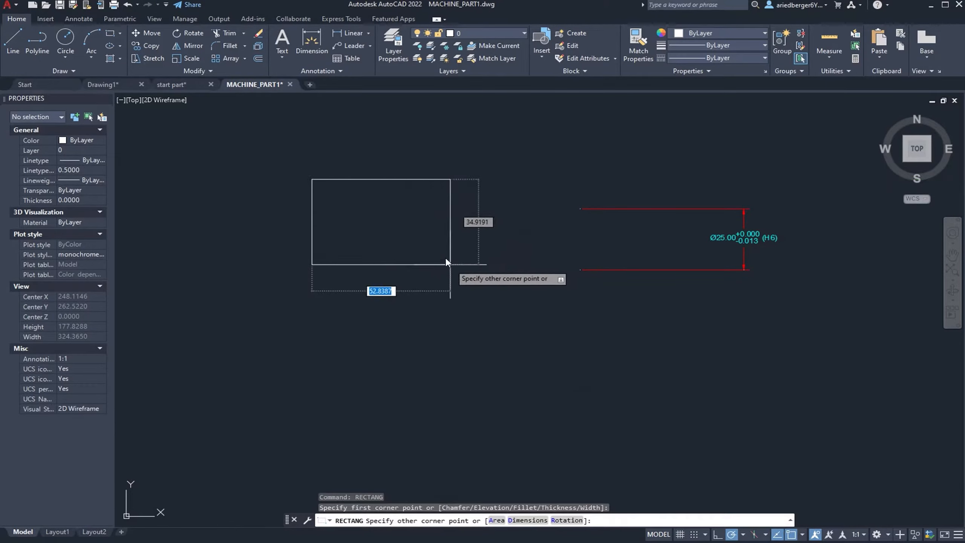
left_click(490, 324)
key("Escape")
key("Escape")
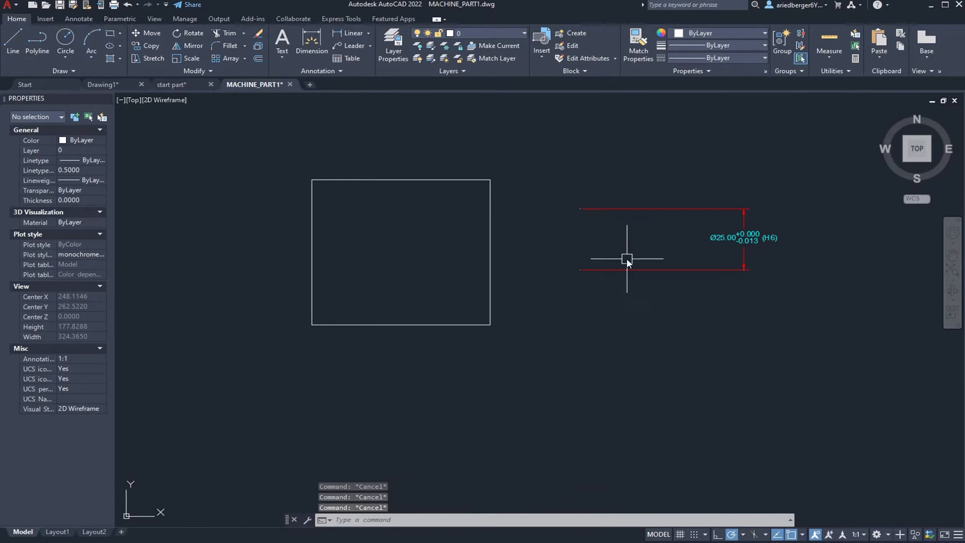
Stretch the toleranced diameter dimension's extension line origins onto the rectangle's lower-right and upper-right corners.
left_click(625, 269)
left_click(581, 270)
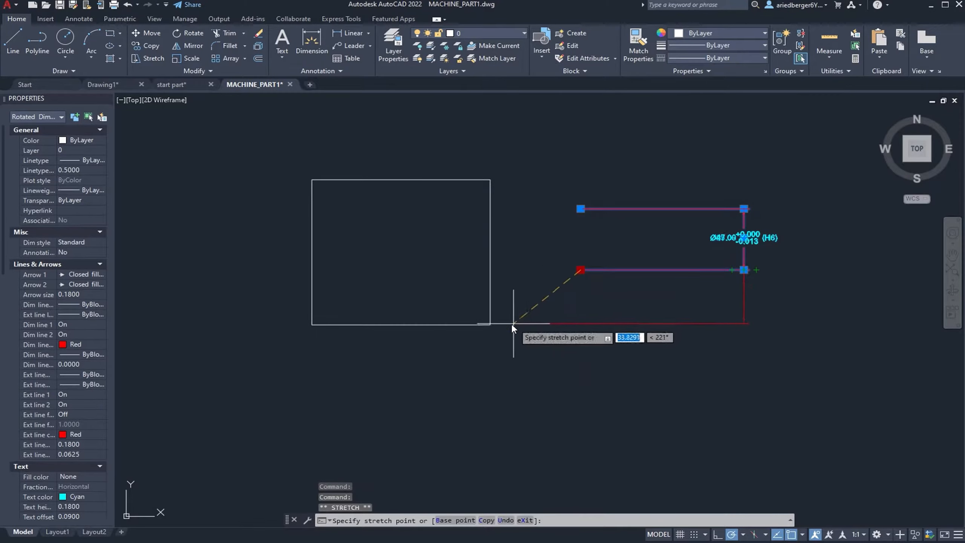
left_click(490, 324)
left_click(490, 179)
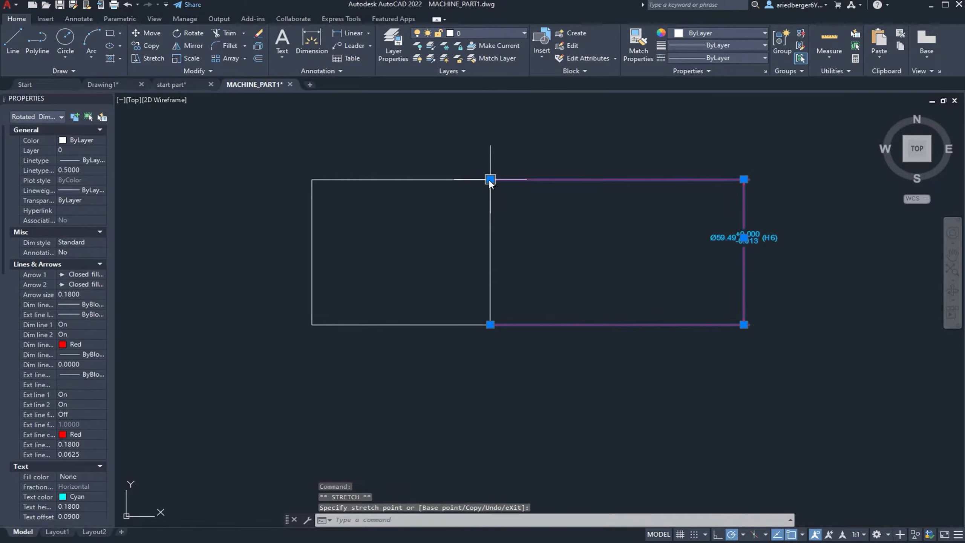
key("Escape")
Move the toleranced dimension's line and text closer to the rectangle's right edge.
left_click(741, 236)
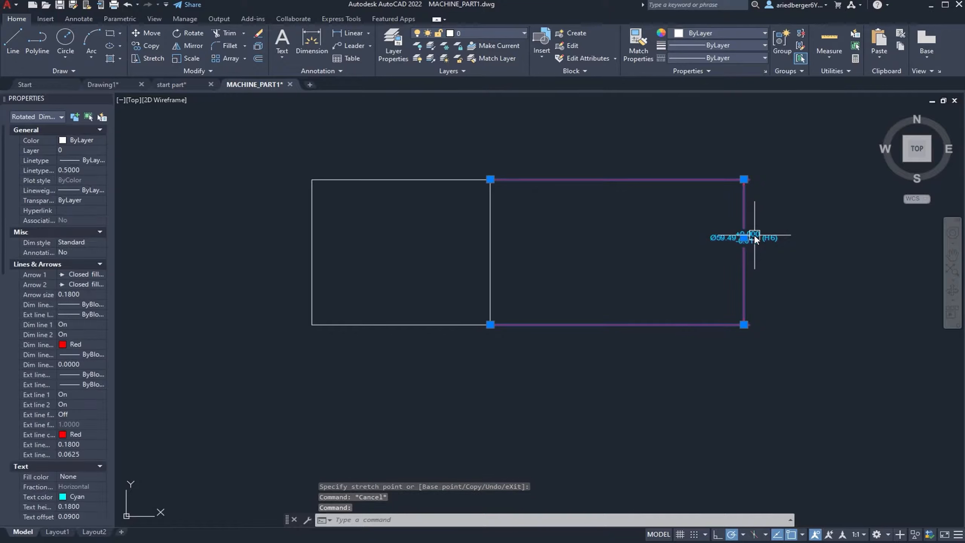
left_click(744, 238)
left_click(548, 250)
key("Escape")
key("Escape")
Create a multiline text object with the placeholder text "ddddfgf" to the right of the dimensioned rectangle.
type("M")
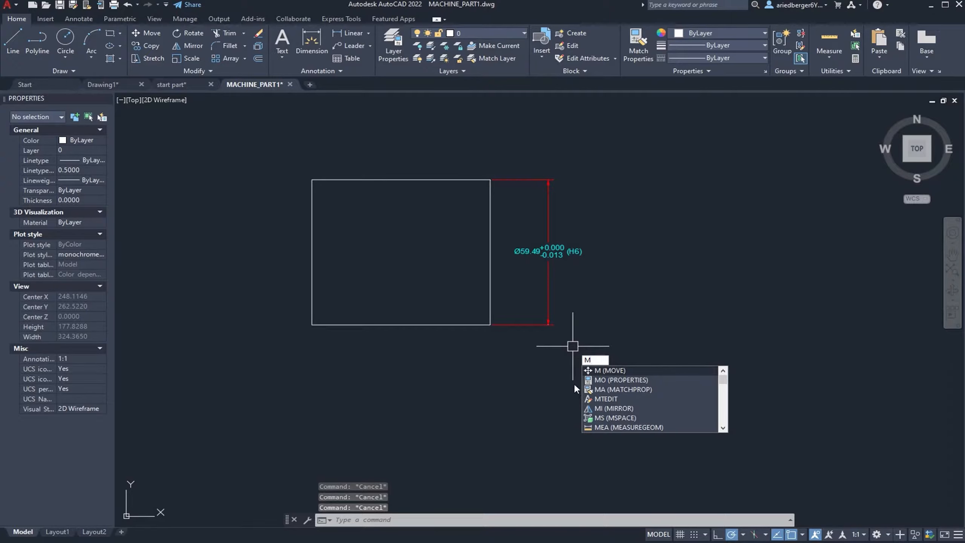
type("TEXT")
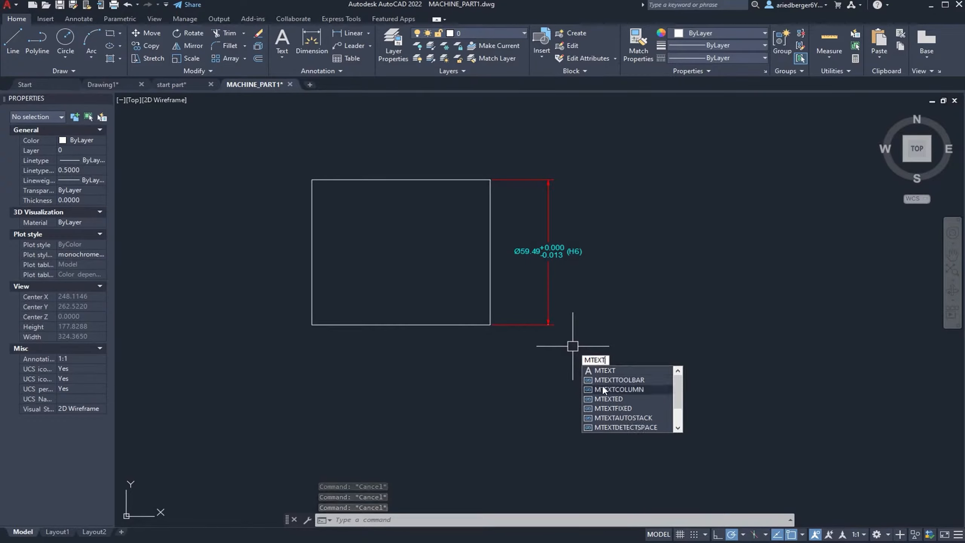
left_click(597, 371)
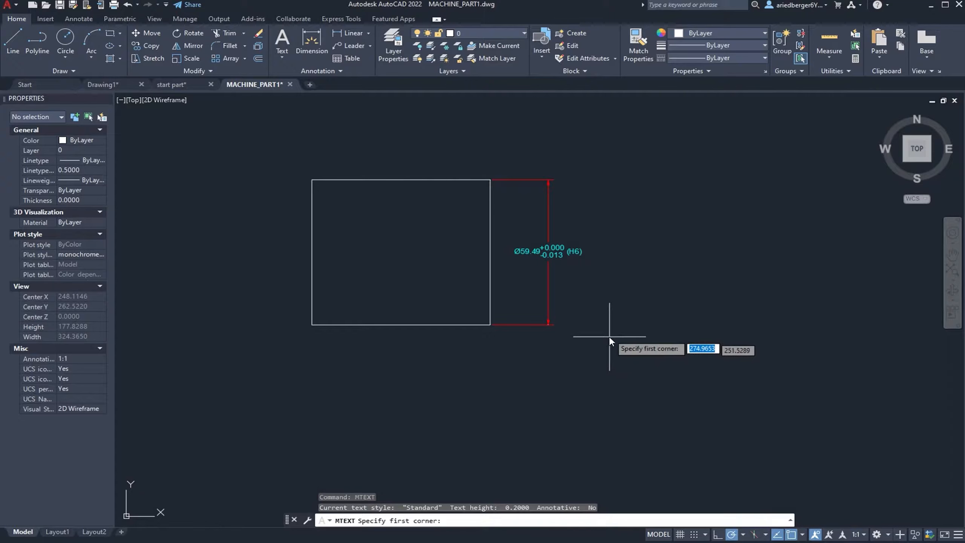
left_click(630, 191)
left_click(717, 241)
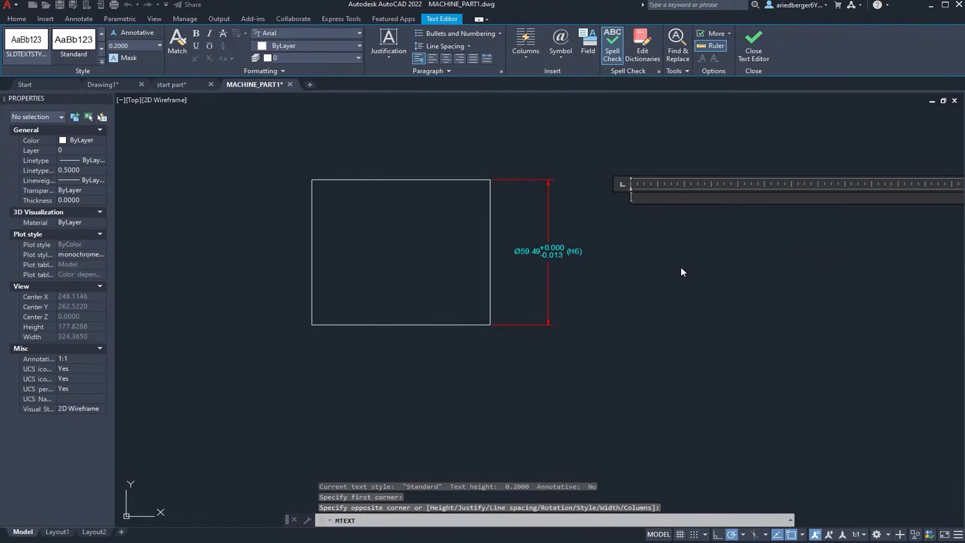
type("ddddf")
type("f")
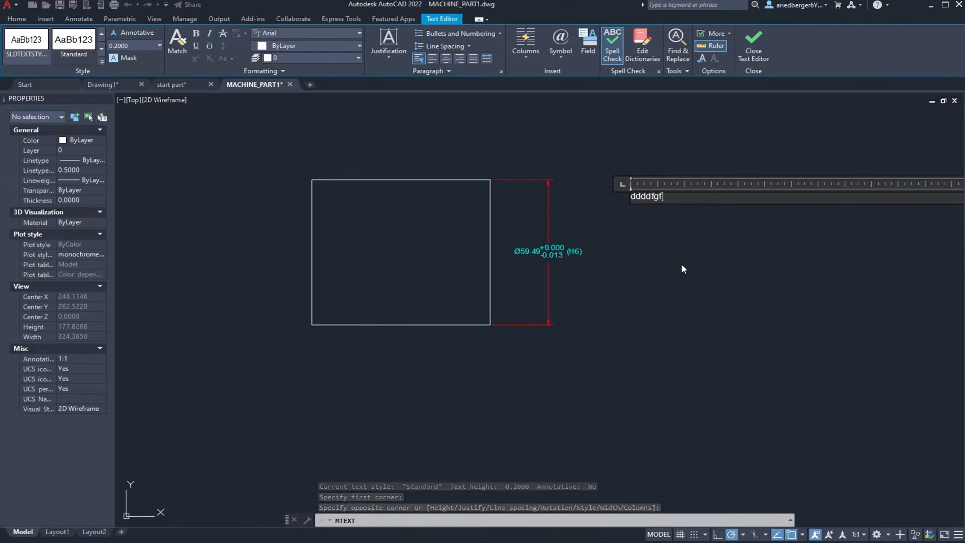
key("Escape")
Set the placeholder text's height to 10.
left_click(633, 190)
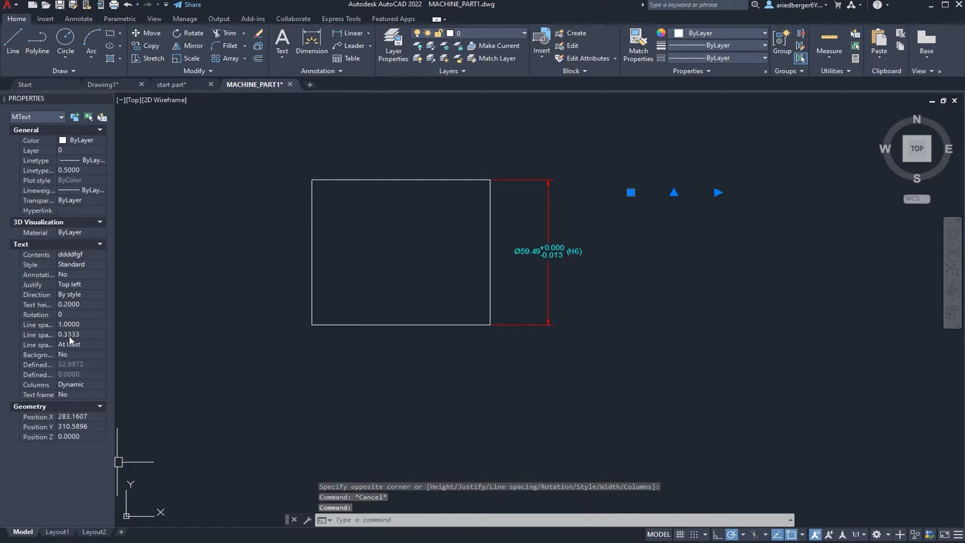
left_click(62, 306)
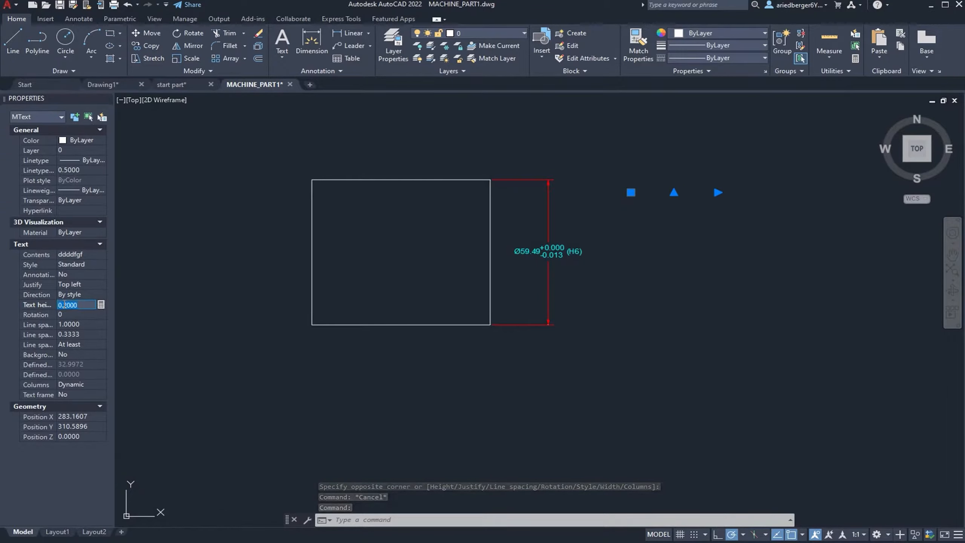
type("10")
key("Tab")
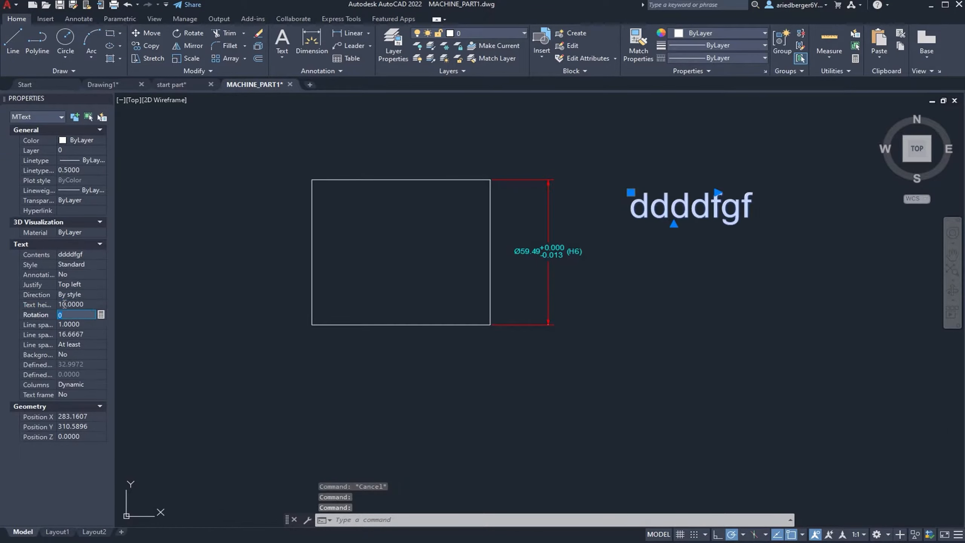
Insert an Object field linked to the rectangle's dimension at the start of the placeholder text, using the Alt enabled property.
double_click(634, 209)
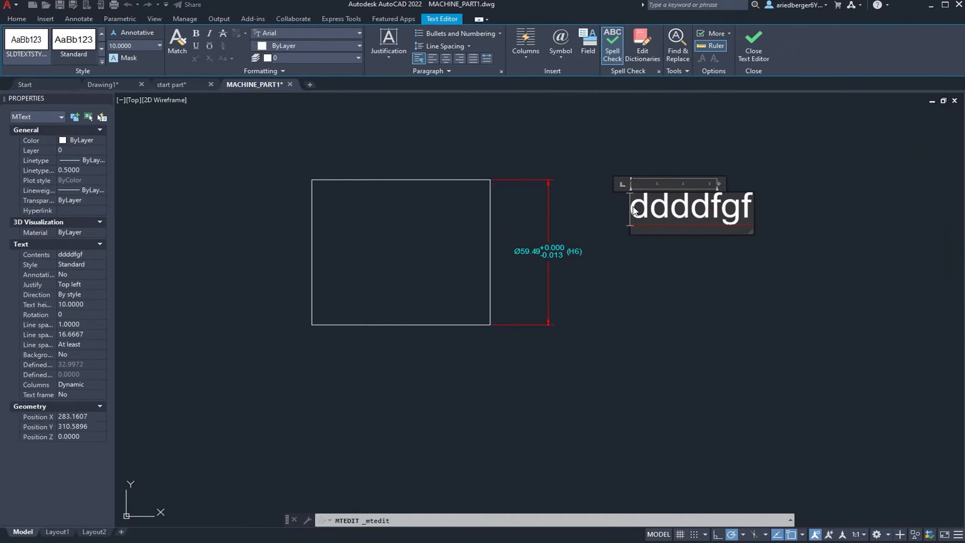
left_click(589, 52)
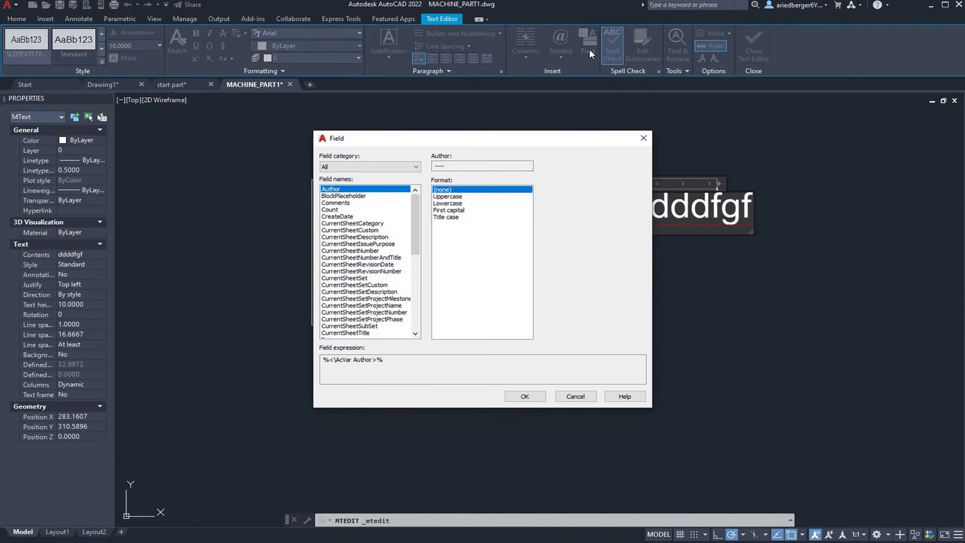
left_click_drag(415, 229, 415, 269)
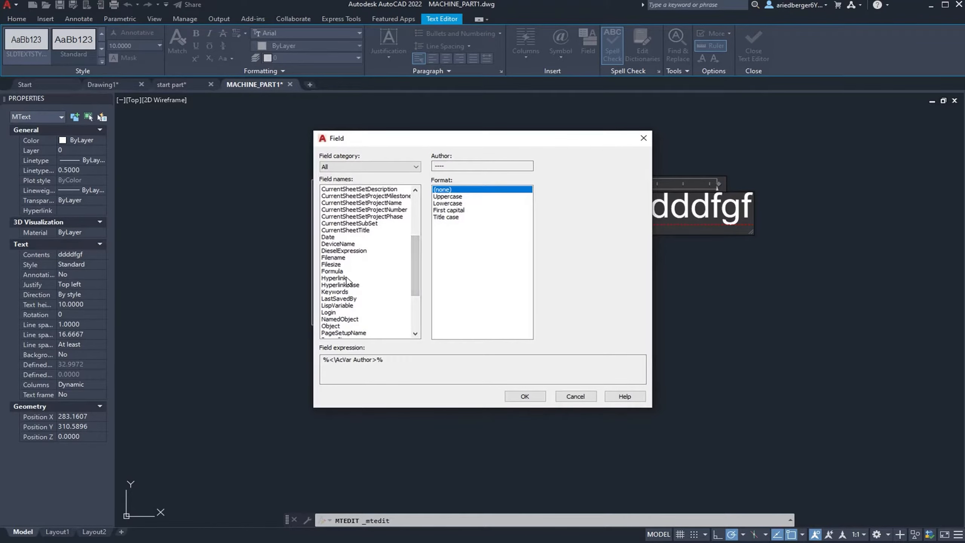
left_click(333, 271)
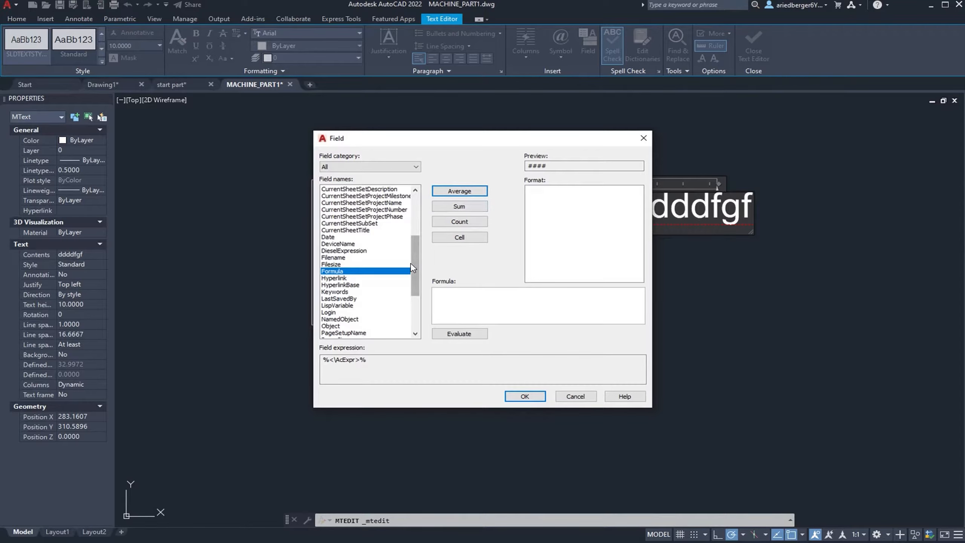
left_click_drag(415, 259, 426, 279)
left_click(333, 285)
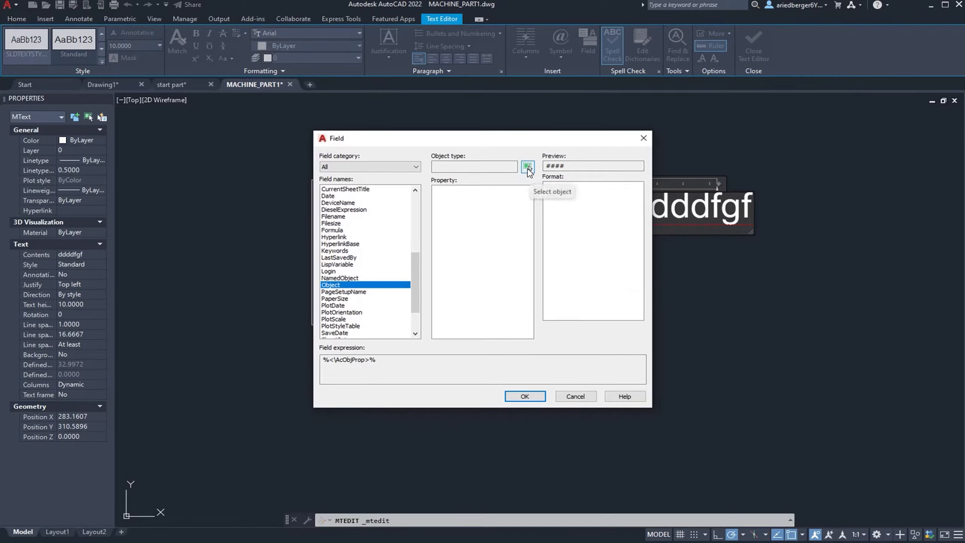
left_click(528, 167)
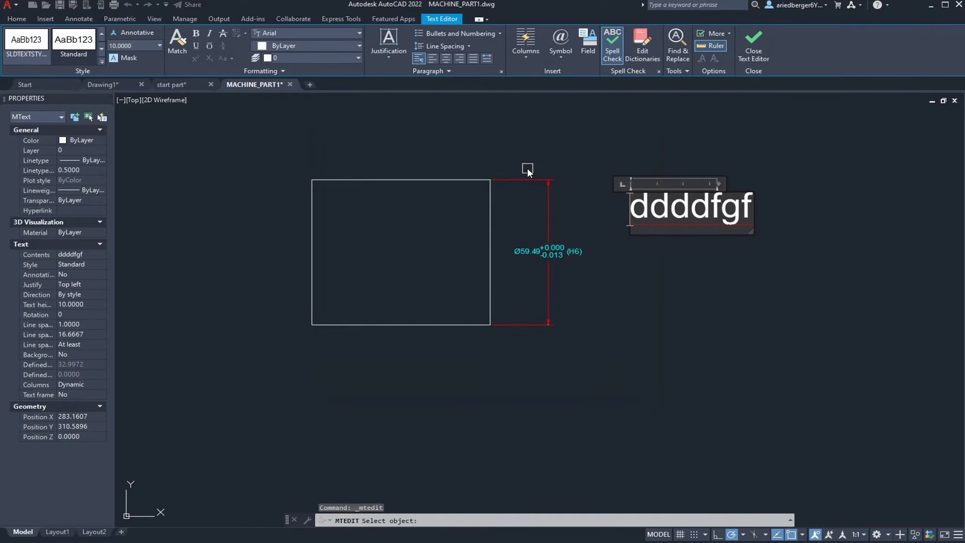
left_click(547, 252)
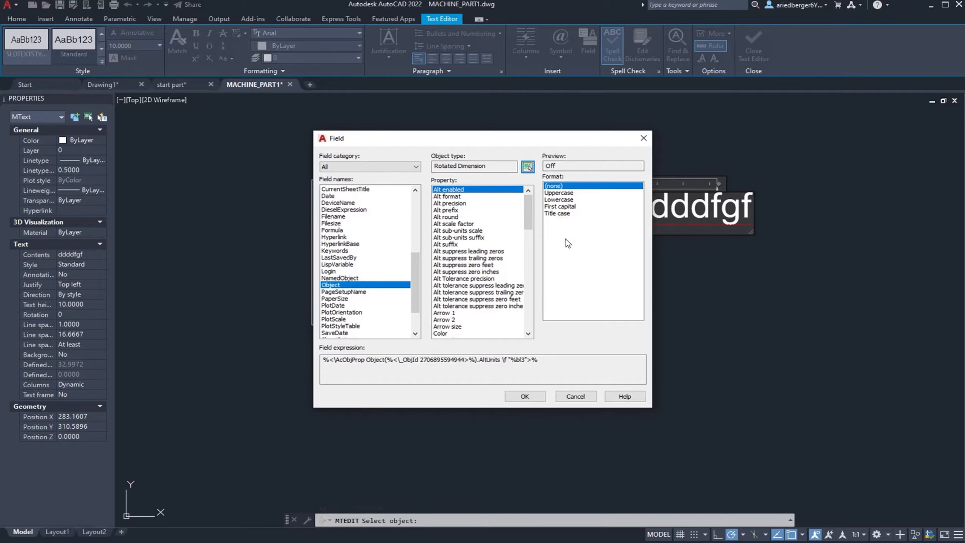
double_click(557, 166)
left_click(499, 168)
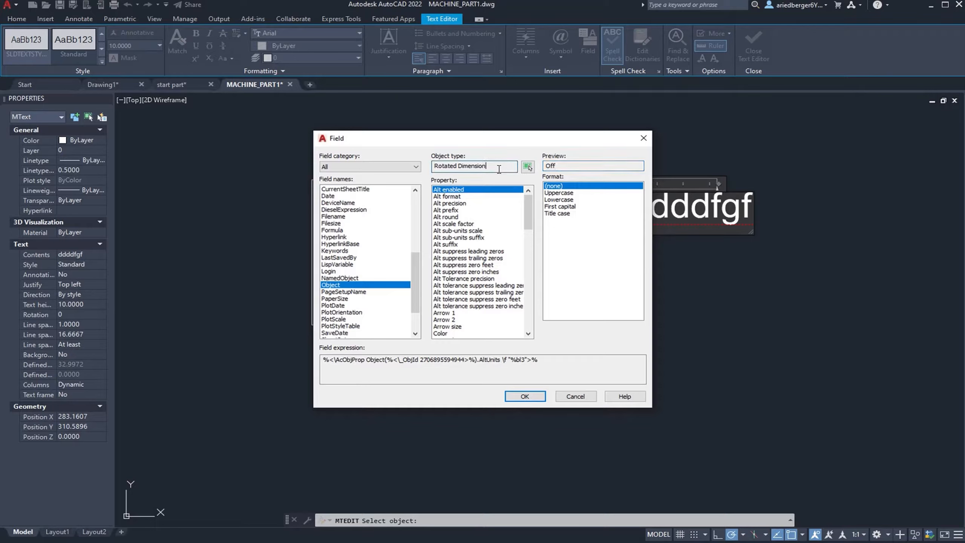
left_click(525, 396)
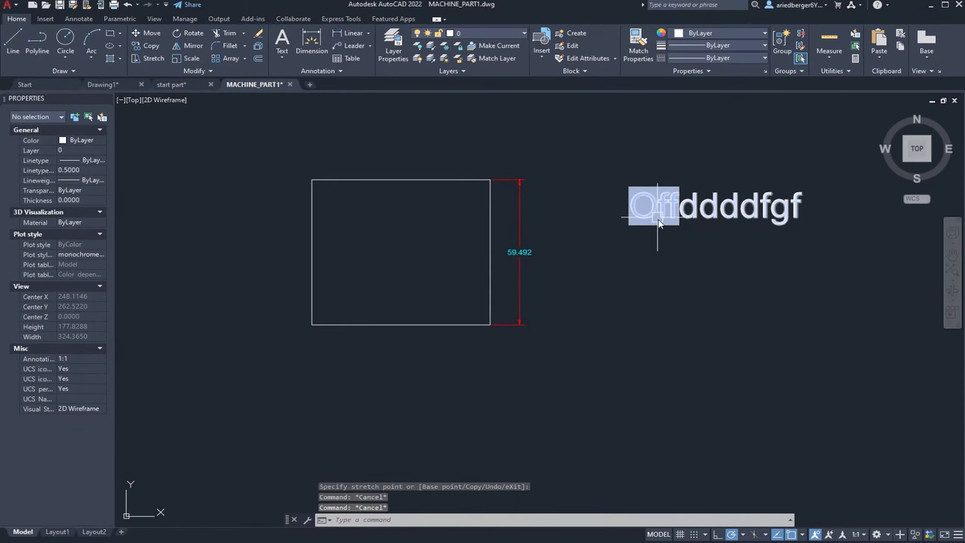
Delete the entire contents of the multiline text, including the inserted field.
double_click(656, 214)
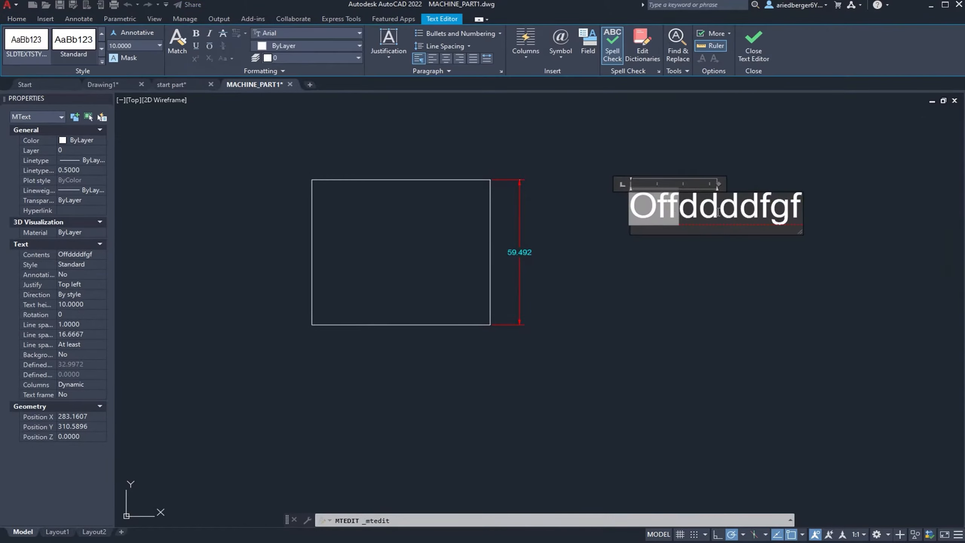
key("End")
key("BackSpace")
key("BackSpace")
key("BackSpace")
key("BackSpace")
key("BackSpace")
key("BackSpace")
key("BackSpace")
key("BackSpace")
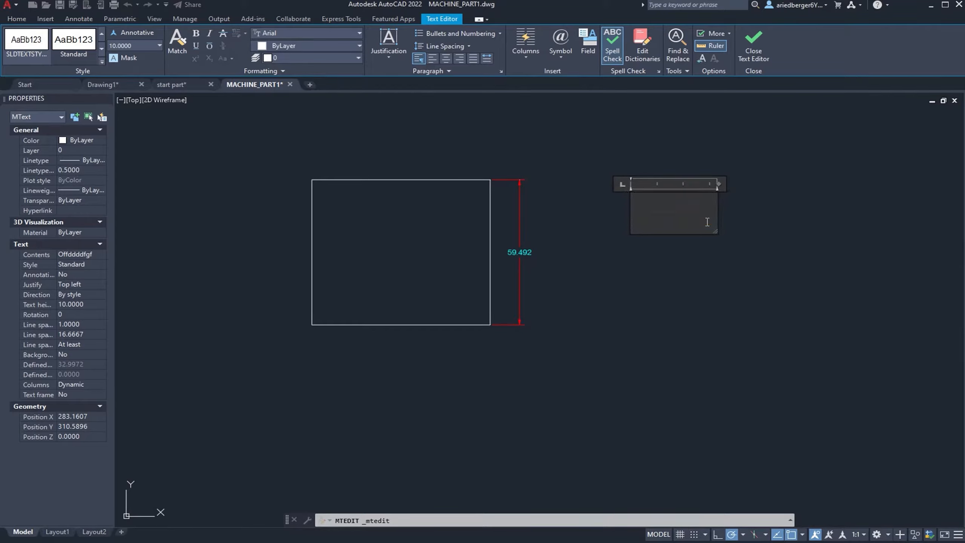
Insert an Object field linked to the rectangle's height dimension, using its Measurement property in Fractional format.
left_click(587, 49)
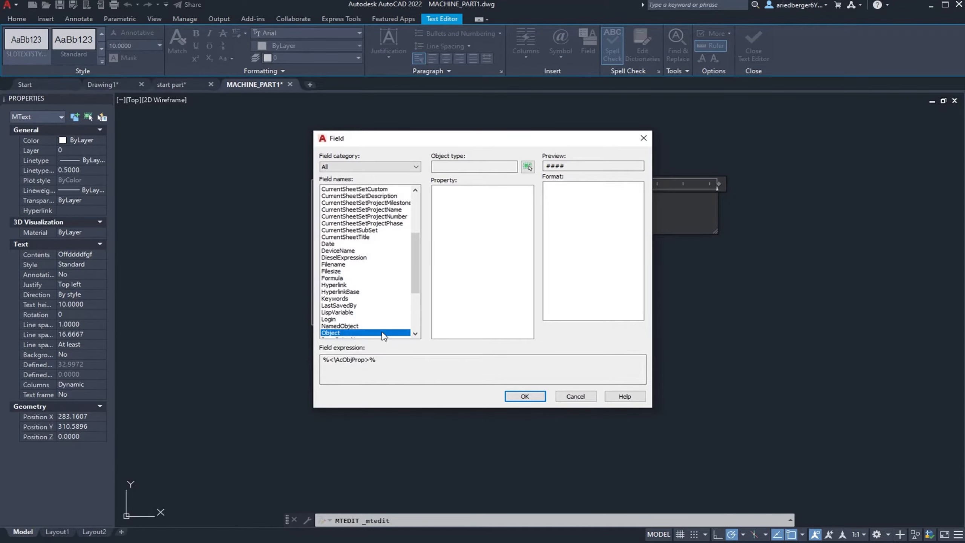
left_click(527, 167)
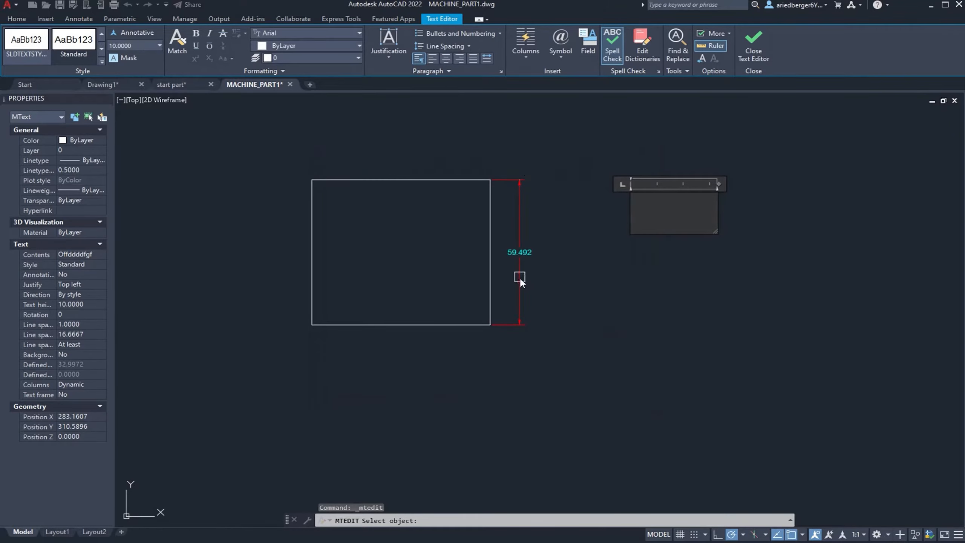
left_click(531, 253)
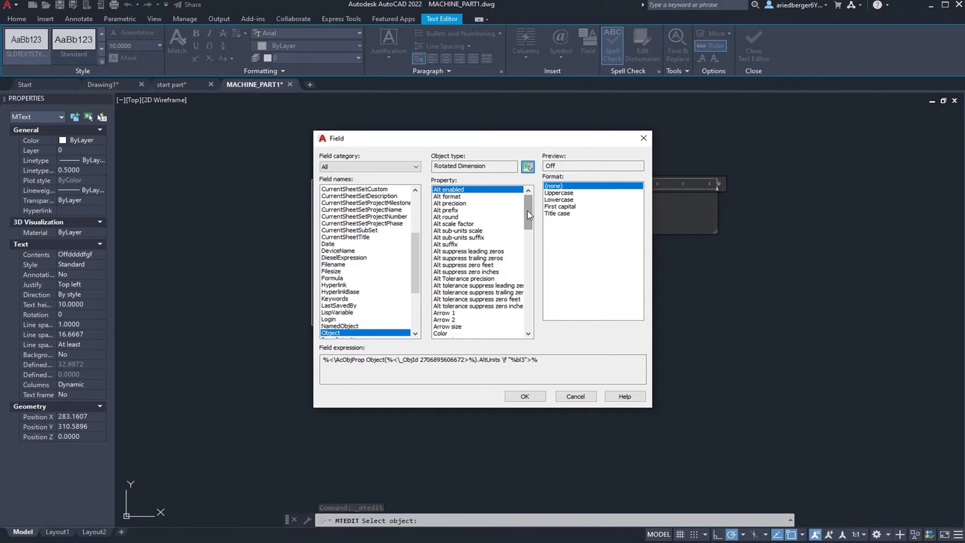
left_click_drag(528, 211, 528, 264)
left_click(528, 334)
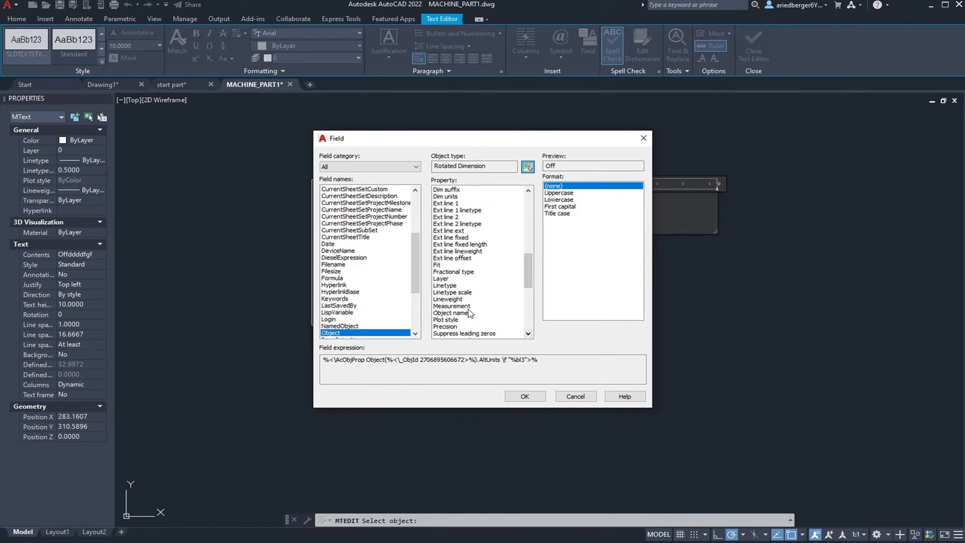
left_click(451, 306)
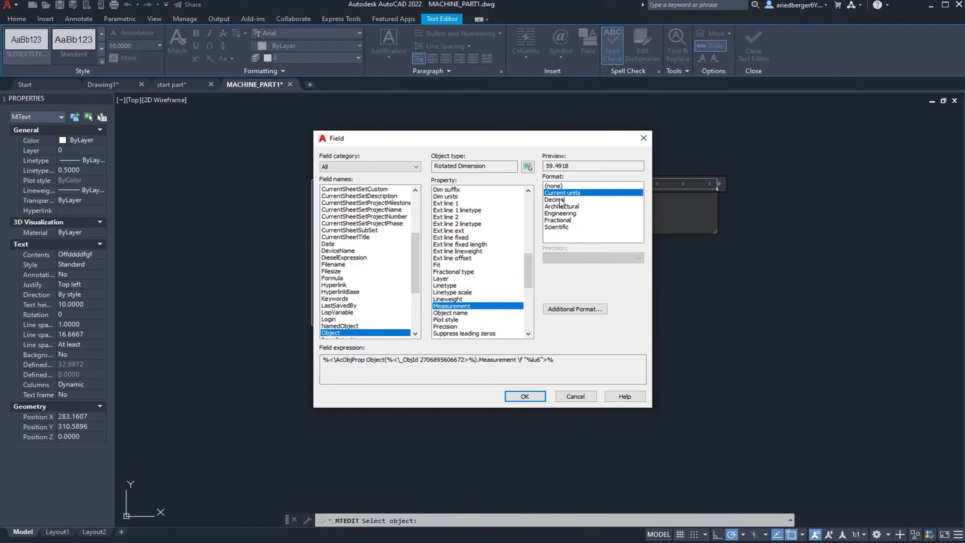
left_click(561, 221)
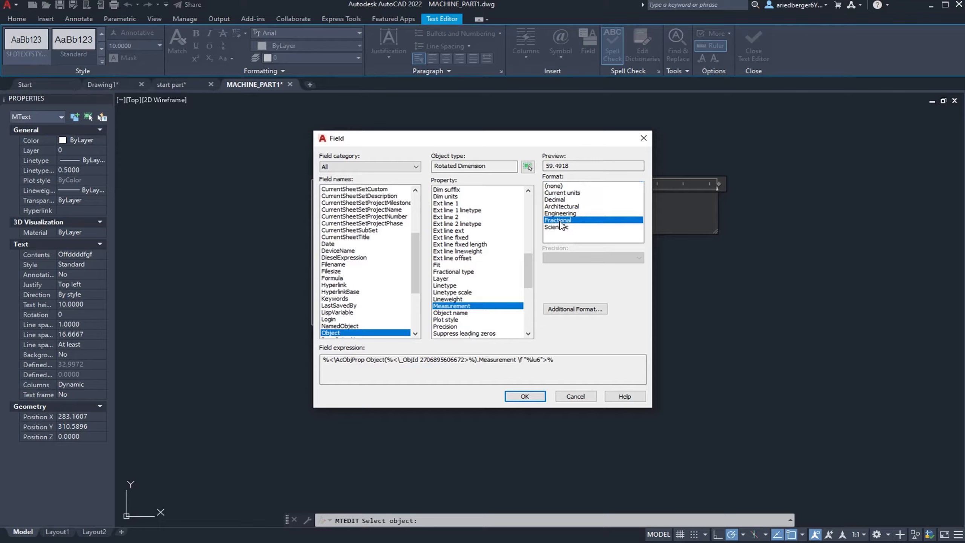
left_click(544, 396)
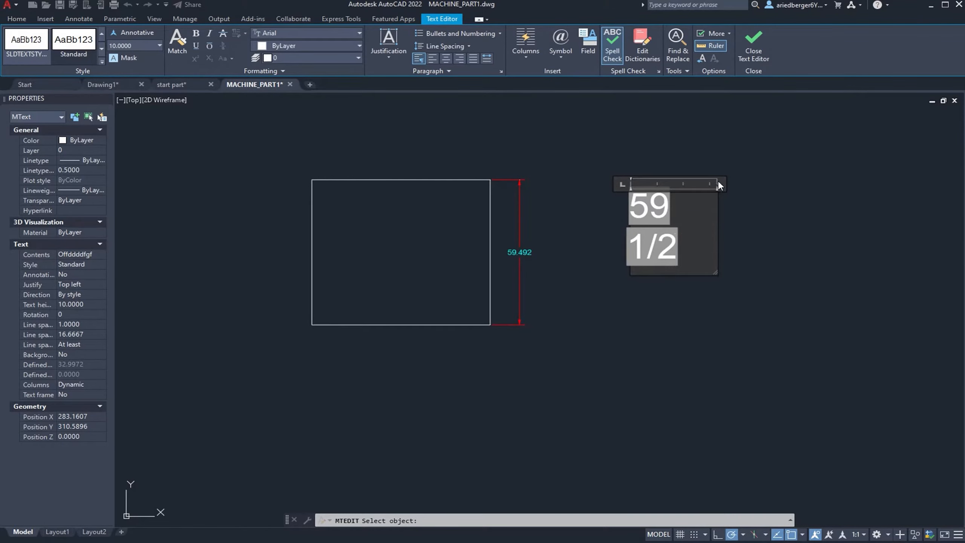
Widen the text box to about 52.4 and append an inch mark (") after the measurement field.
left_click_drag(717, 184, 747, 184)
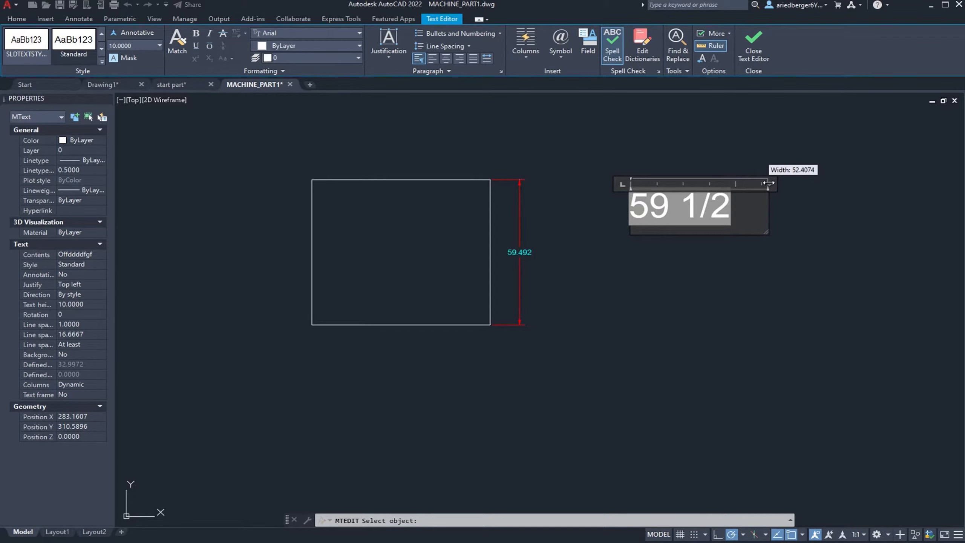
left_click(746, 290)
double_click(698, 208)
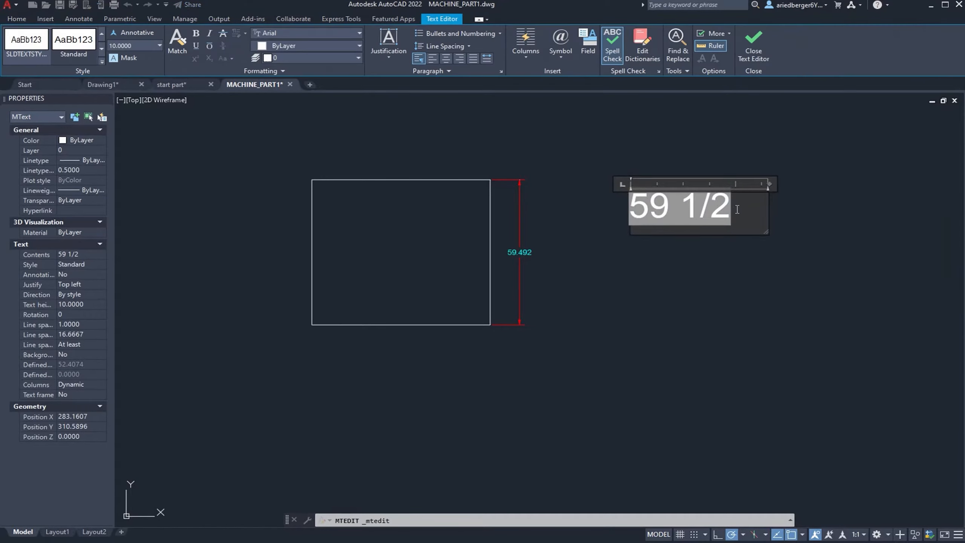
type("\"")
left_click(664, 331)
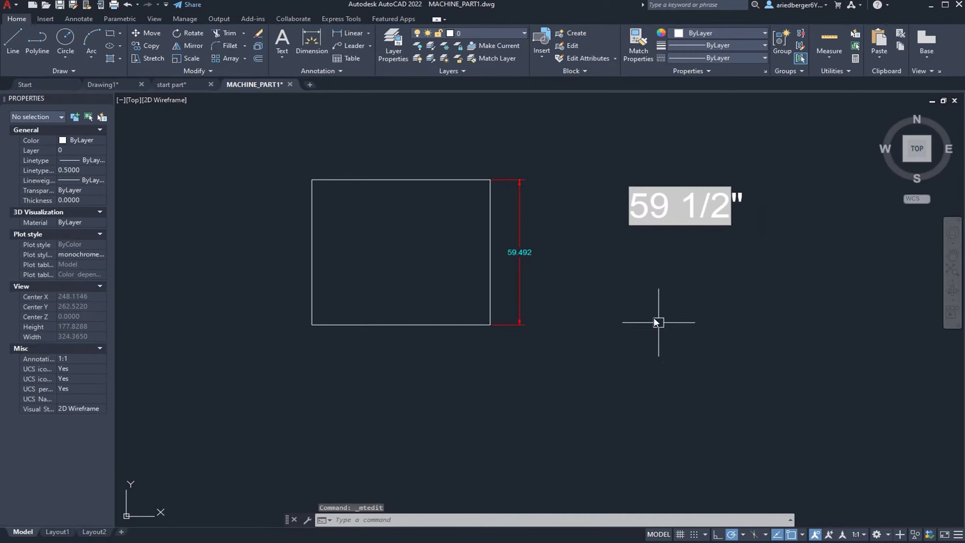
Stretch the rectangle's upper edge and its height dimension straight up to a height of about 76.7.
left_click(562, 220)
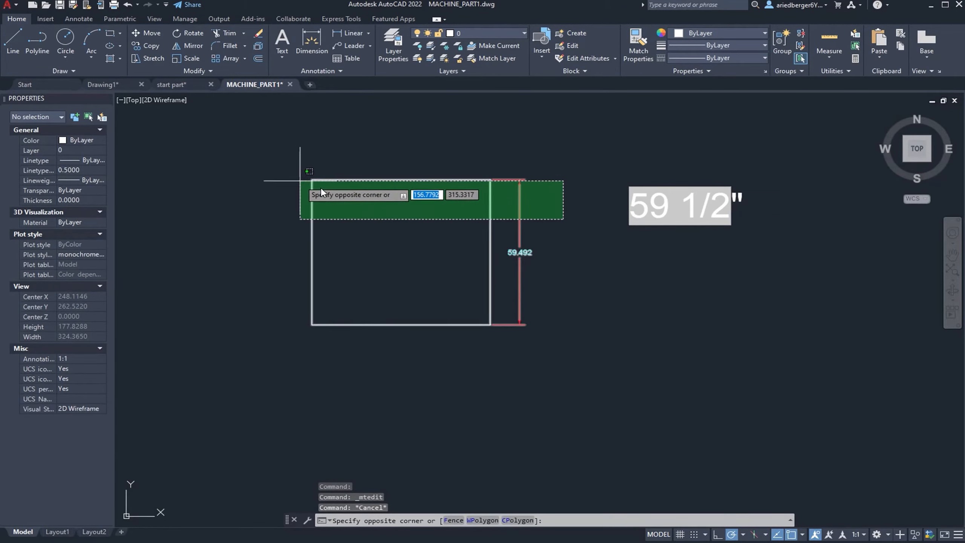
left_click(249, 157)
type("s")
key("Return")
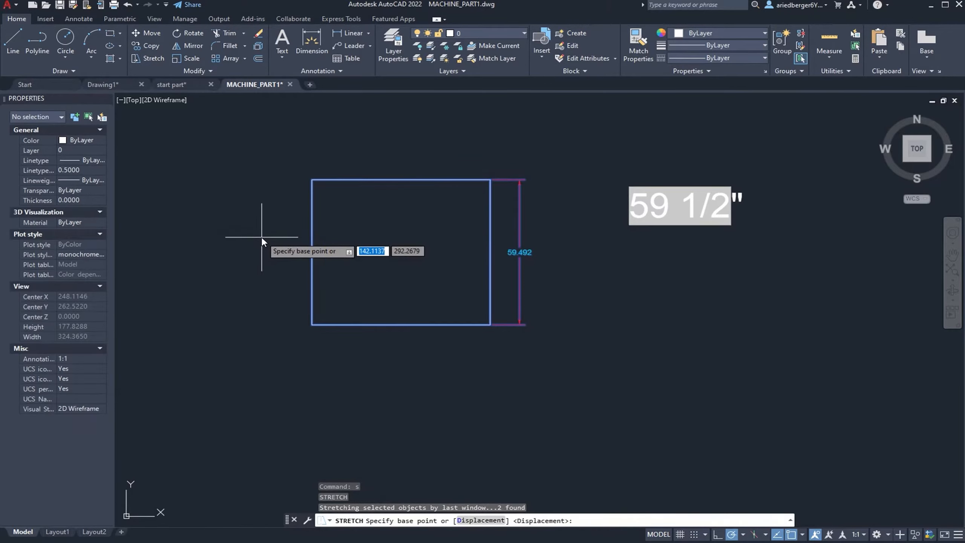
left_click(275, 206)
left_click(275, 164)
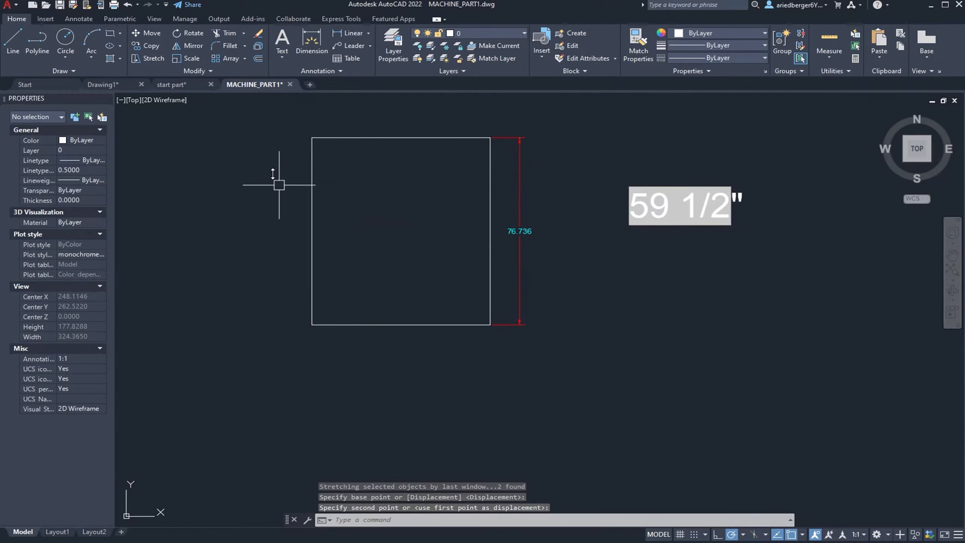
Regenerate the drawing to refresh the text field linked to the height dimension.
type("RE")
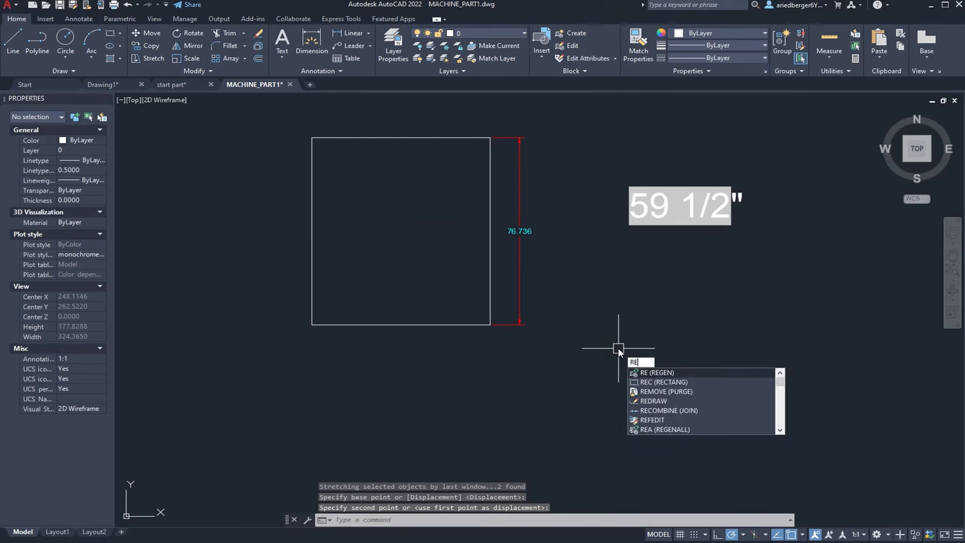
type("GEN")
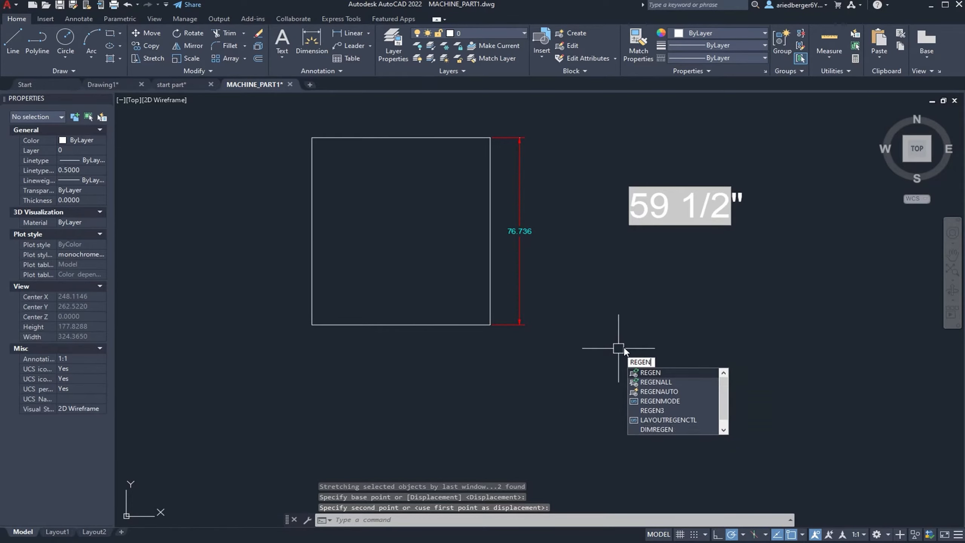
key("Return")
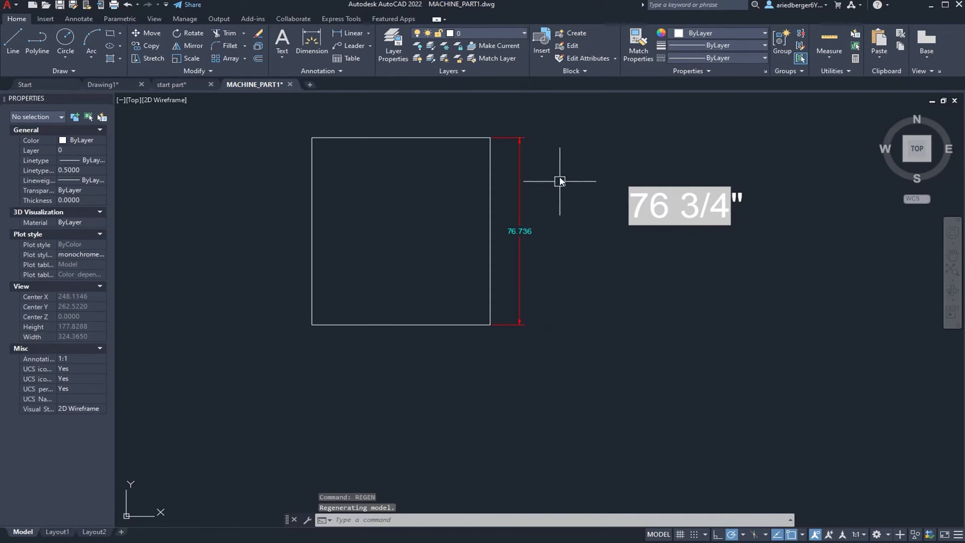
Add a linear dimension for the rectangle's width, placed below its lower edge.
type("dli")
key("Return")
left_click(312, 324)
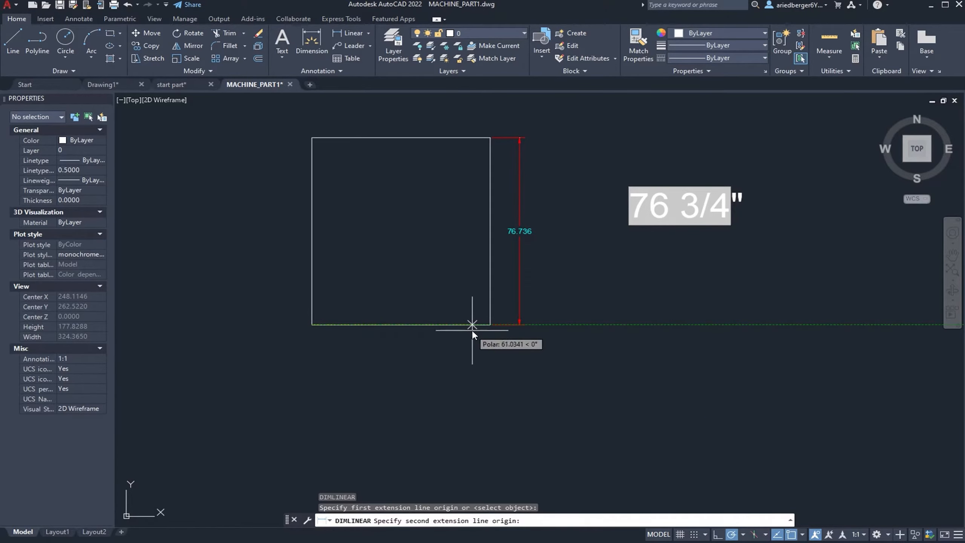
left_click(491, 324)
left_click(494, 401)
Add multiline text about 42.7 wide below the height text, with an Object field showing the width dimension's Measurement in Fractional format.
type("mt")
key("Return")
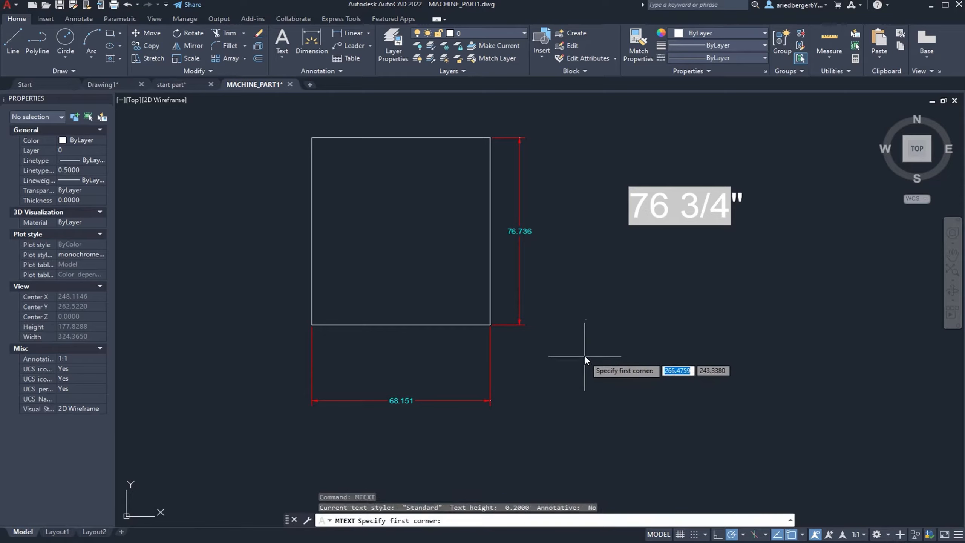
left_click(592, 338)
left_click(704, 374)
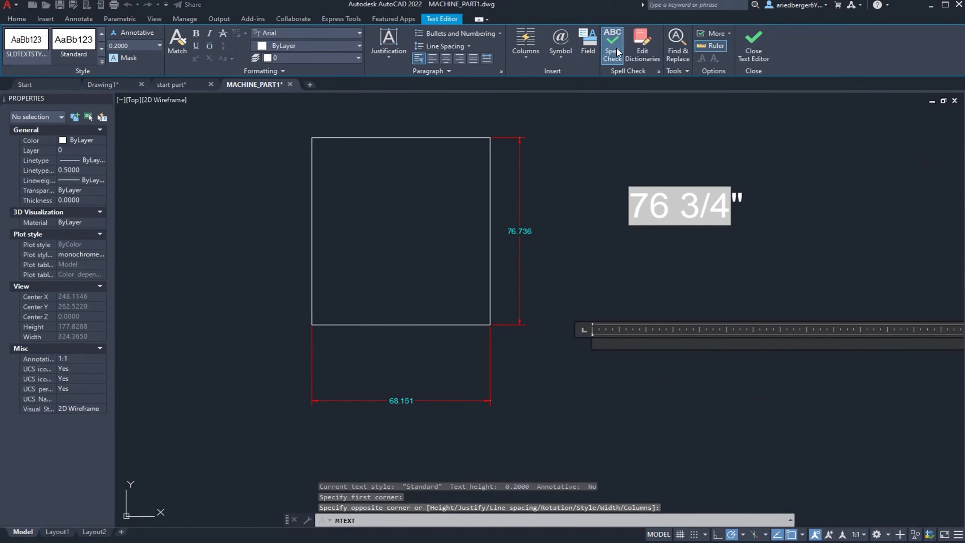
left_click(588, 43)
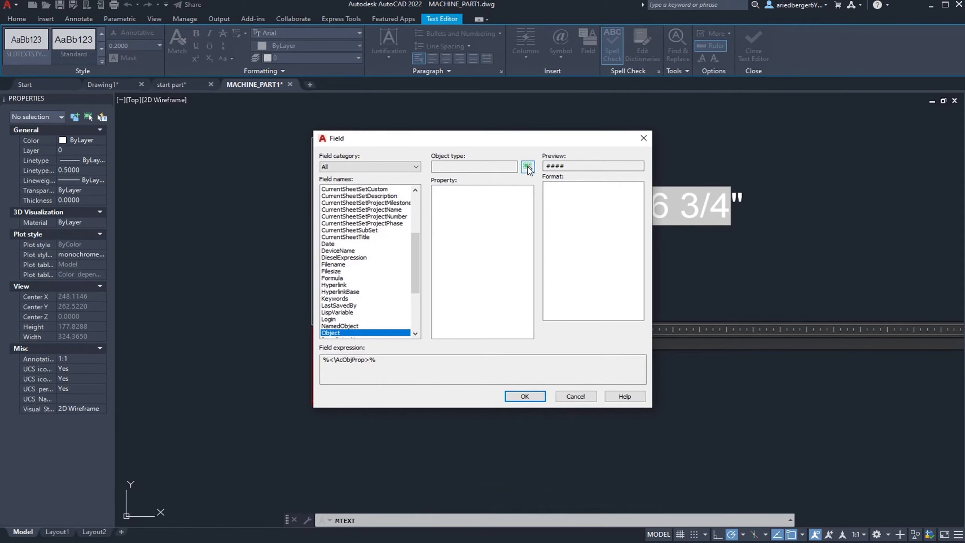
left_click(528, 167)
left_click(403, 401)
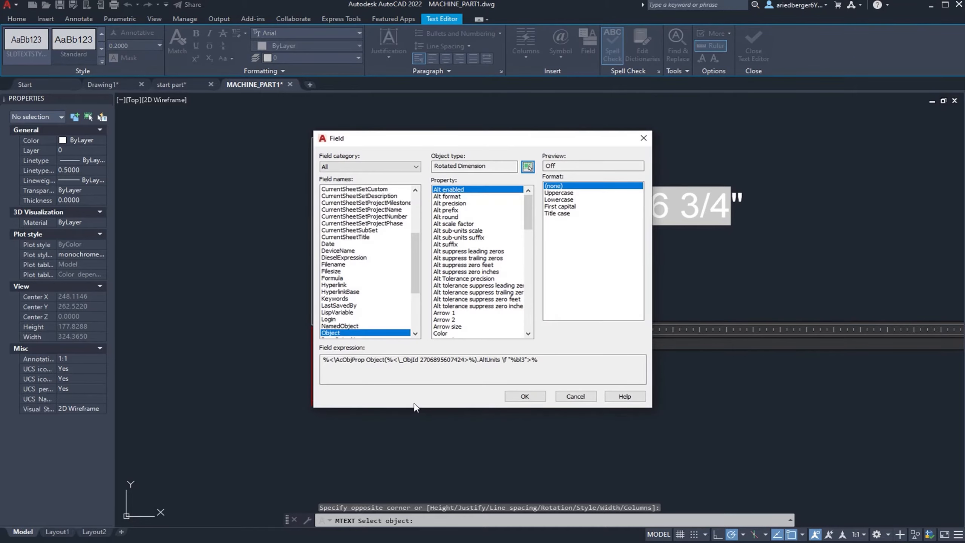
left_click_drag(525, 217, 527, 278)
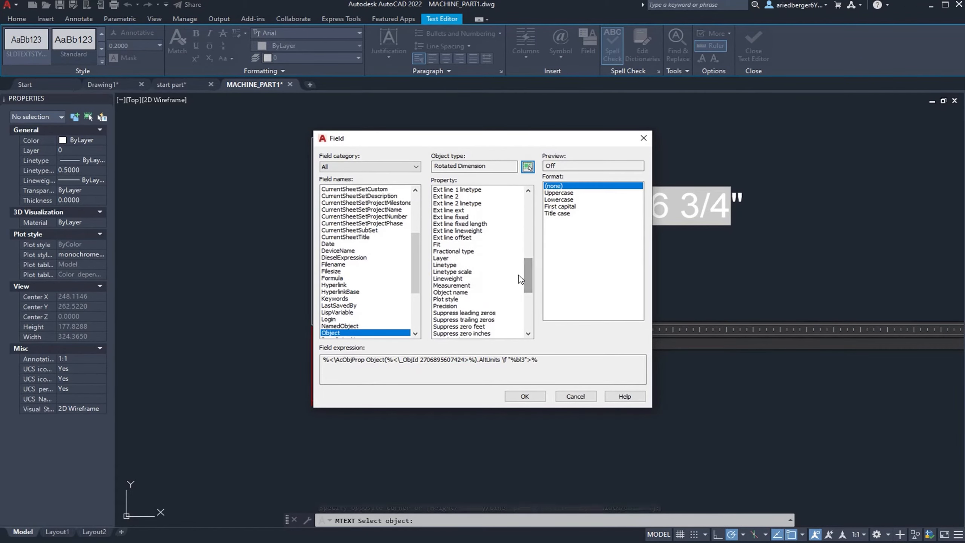
left_click(460, 286)
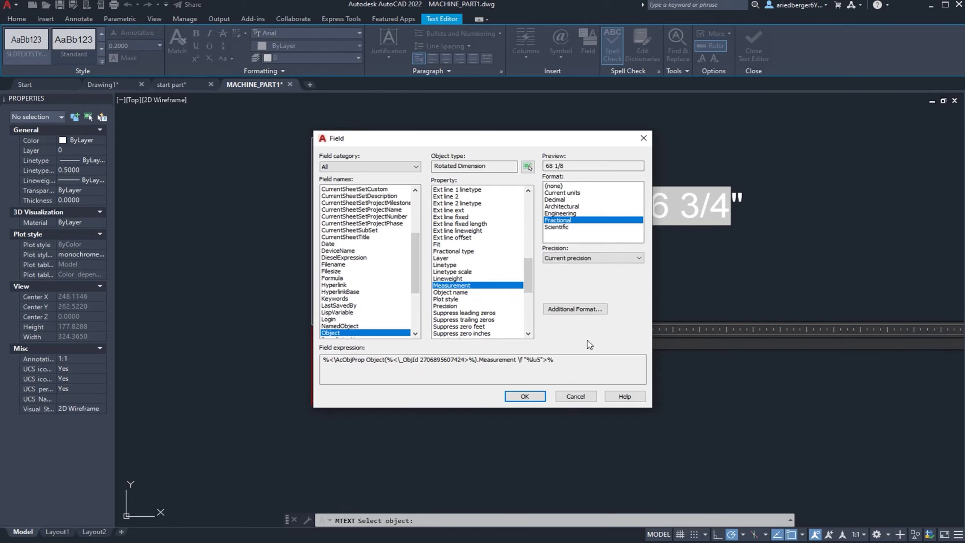
left_click(524, 398)
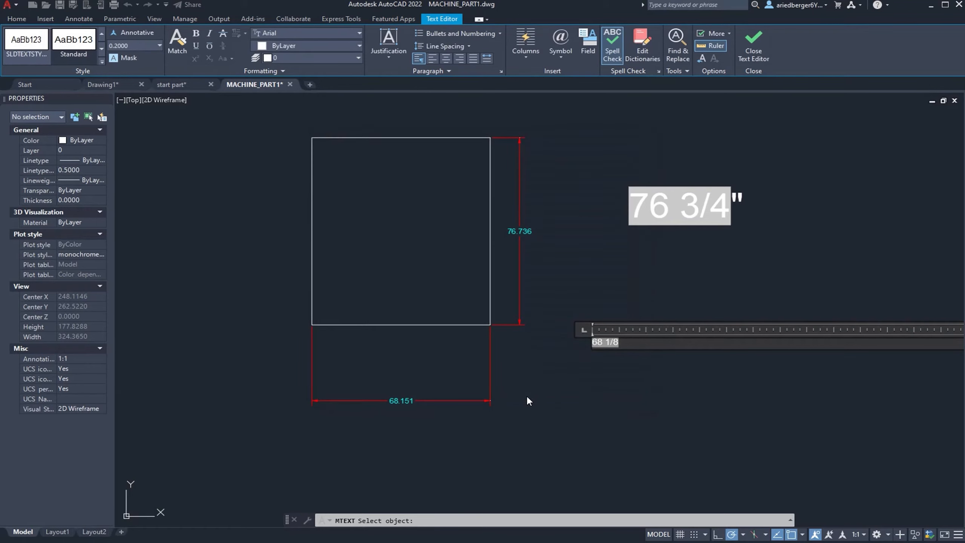
left_click(610, 393)
Match the properties of the height text onto the new width text.
type("ma")
key("Return")
left_click(651, 218)
left_click(608, 348)
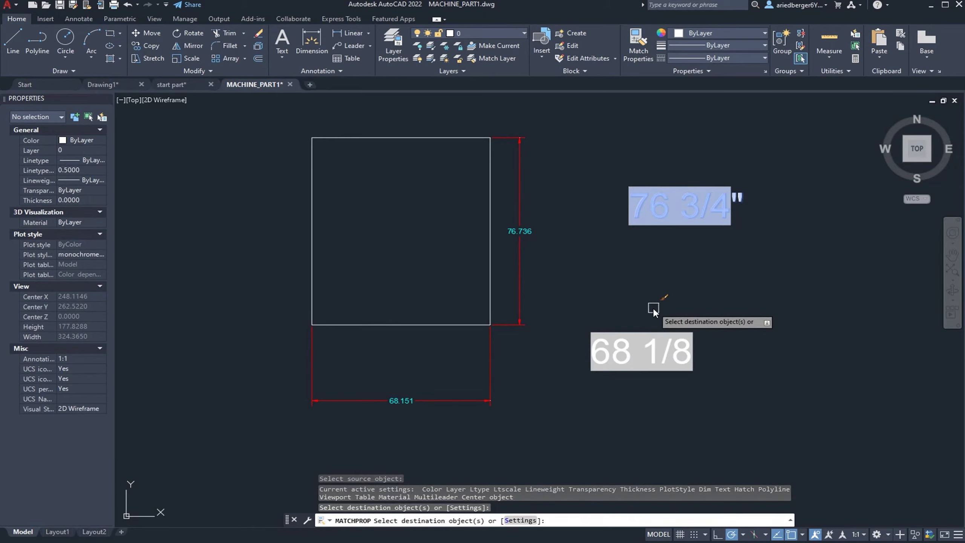
key("Return")
Append an inch mark (") after the field in the width text.
double_click(678, 336)
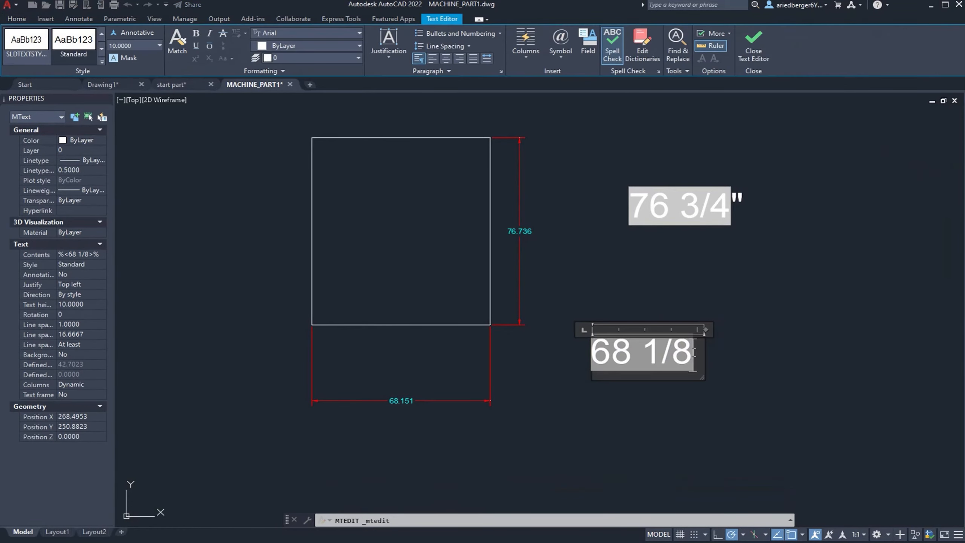
type("\"")
left_click(563, 310)
Stretch the rectangle's upper edge and height dimension further up to a height of about 98.3.
left_click(564, 187)
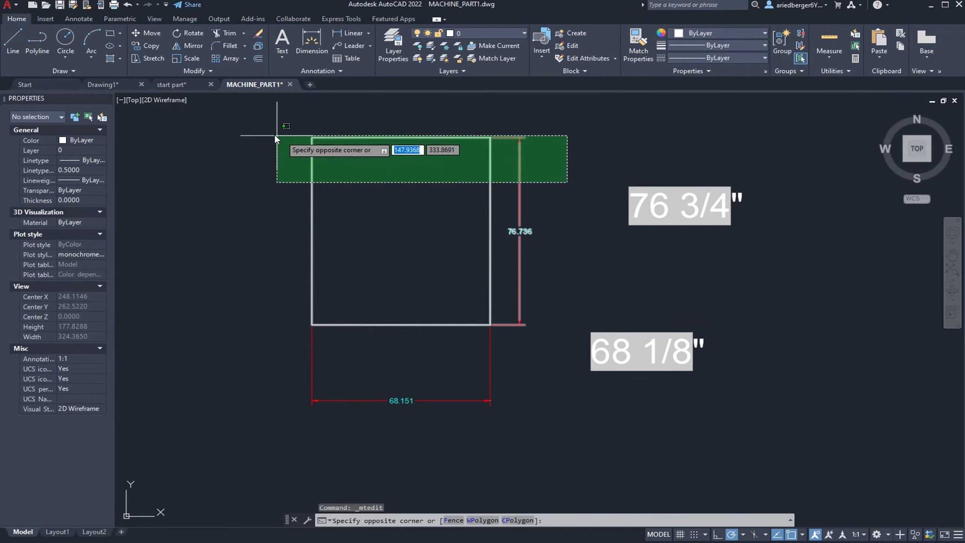
left_click(267, 117)
type("s")
key("Return")
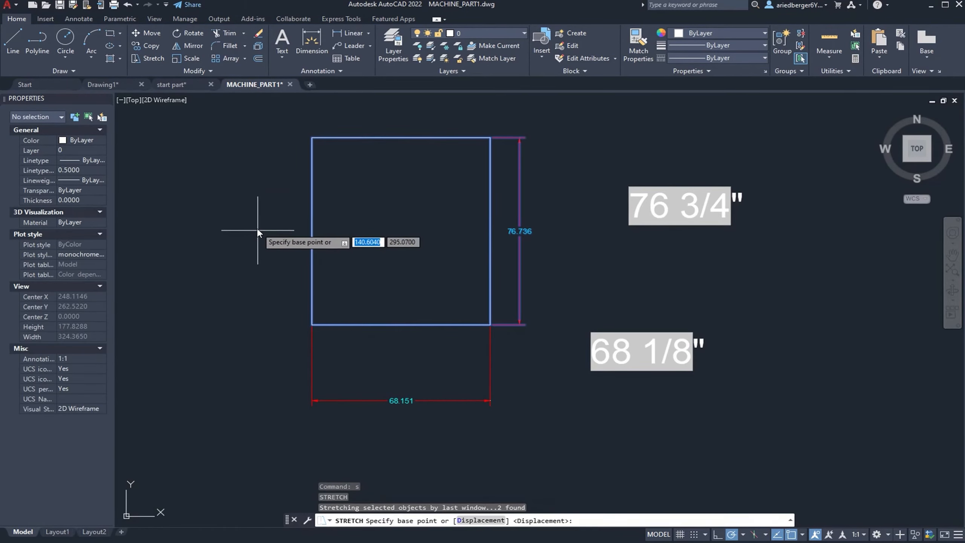
left_click(262, 246)
left_click(263, 194)
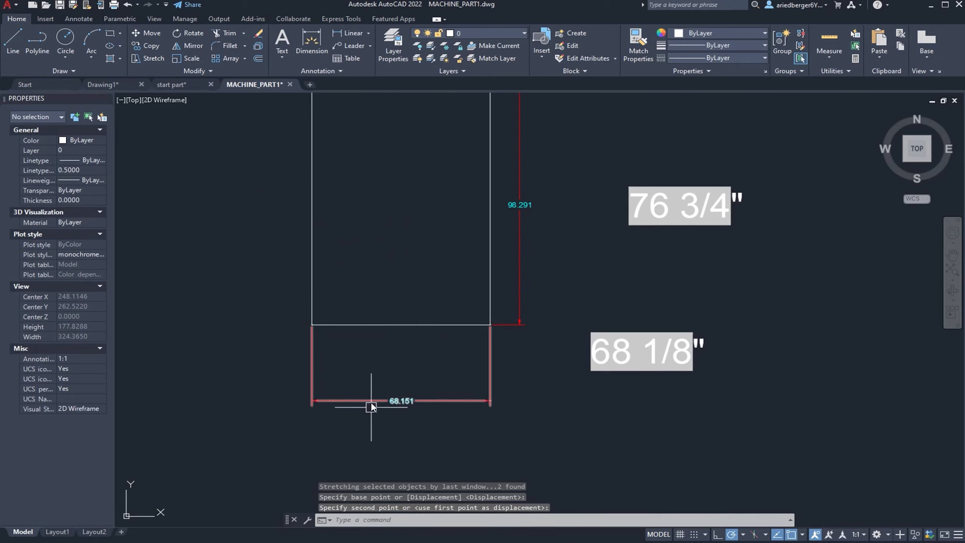
Stretch the rectangle's left edge and its width dimension outward to a width of about 87.8.
scroll(355, 404, "down", 2)
left_click(455, 436)
left_click(267, 175)
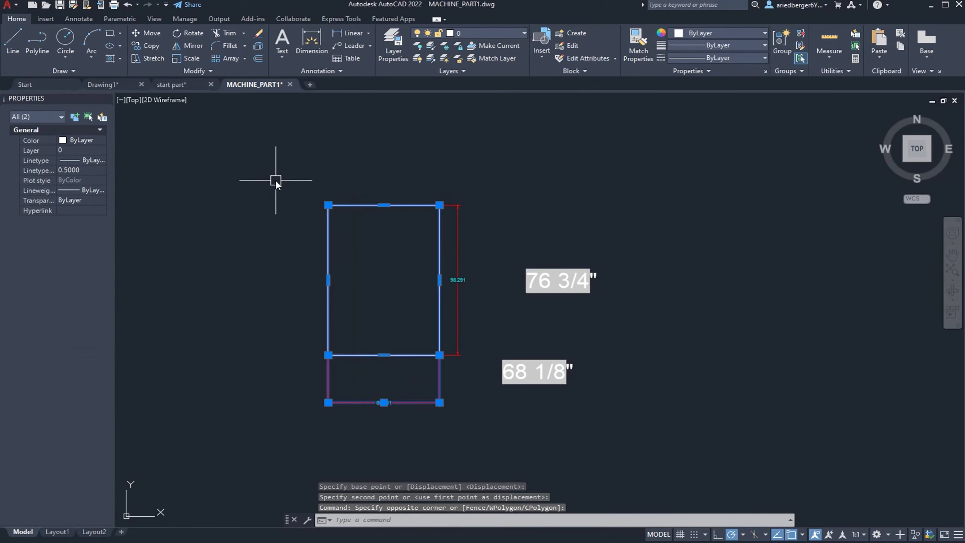
type("s")
key("Return")
left_click(271, 188)
left_click(239, 188)
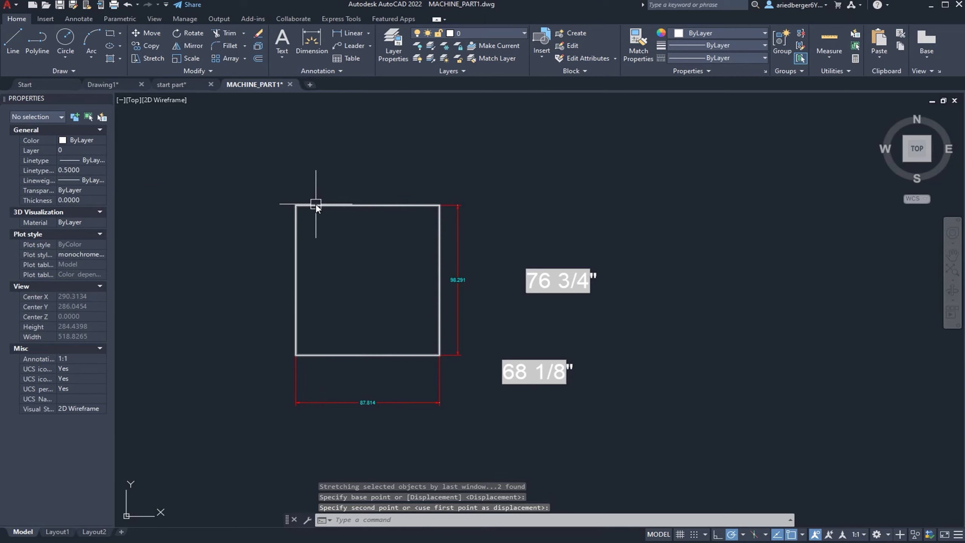
Regenerate the drawing to refresh both the height and width text fields.
type("reg")
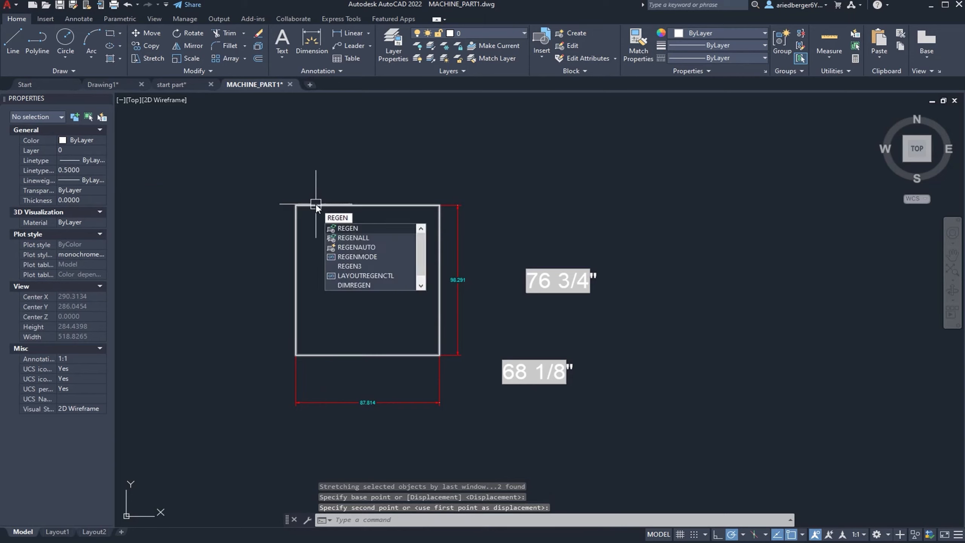
key("Return")
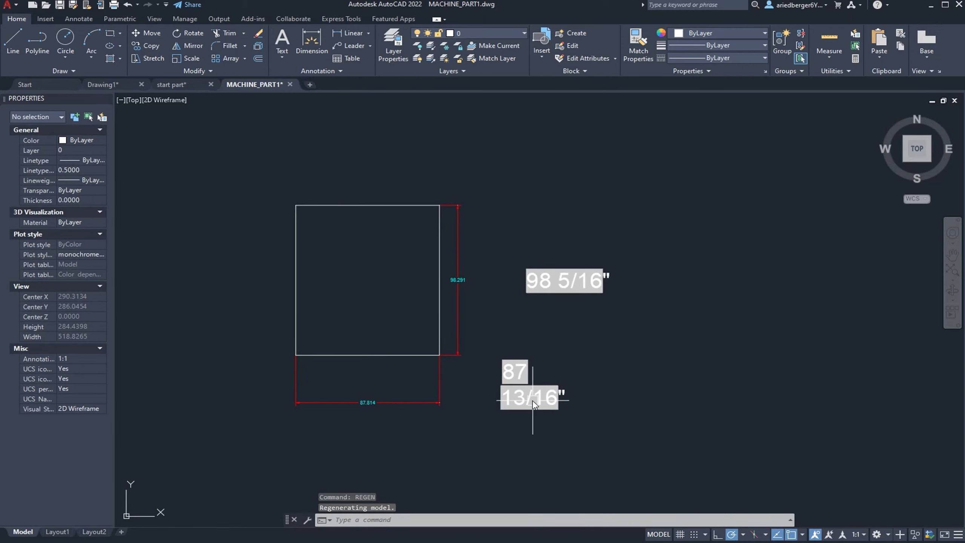
left_click(533, 404)
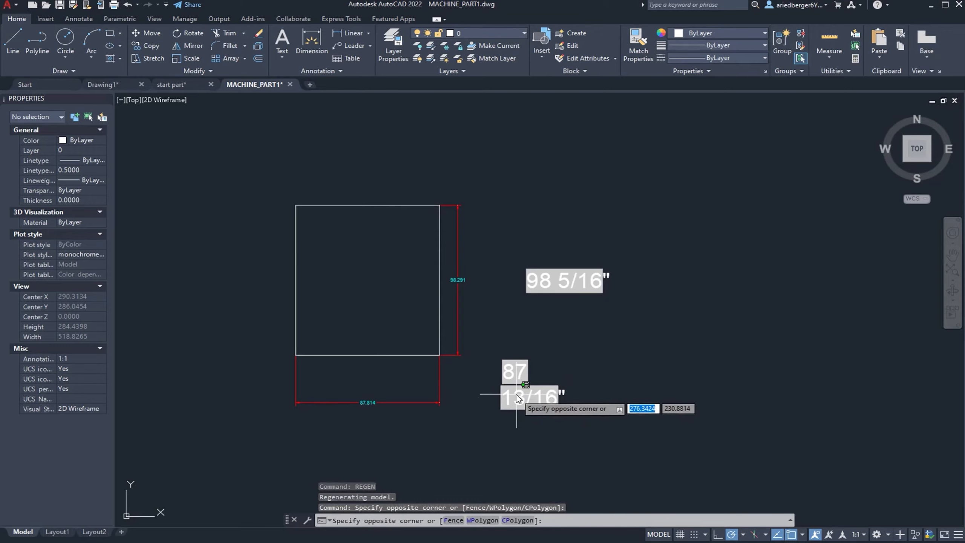